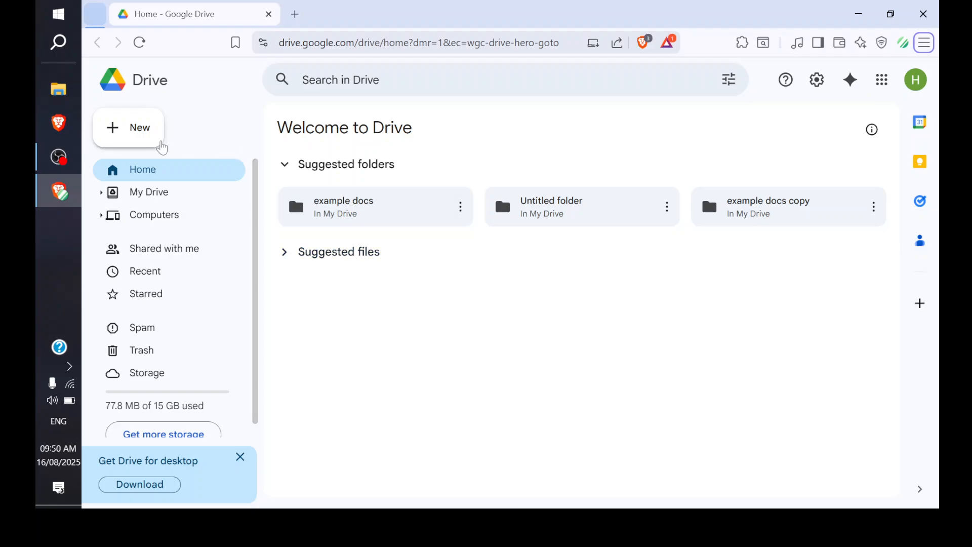
After browsing Drive's menus, create a blank Google Form from the New menu
{"action": "left_click", "coordinate": [158, 141]}
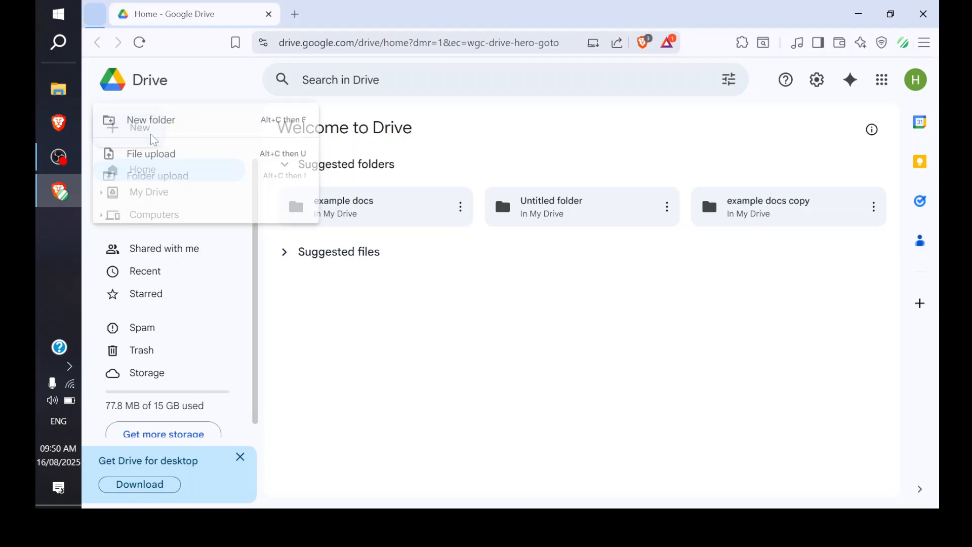
{"action": "left_click", "coordinate": [490, 320]}
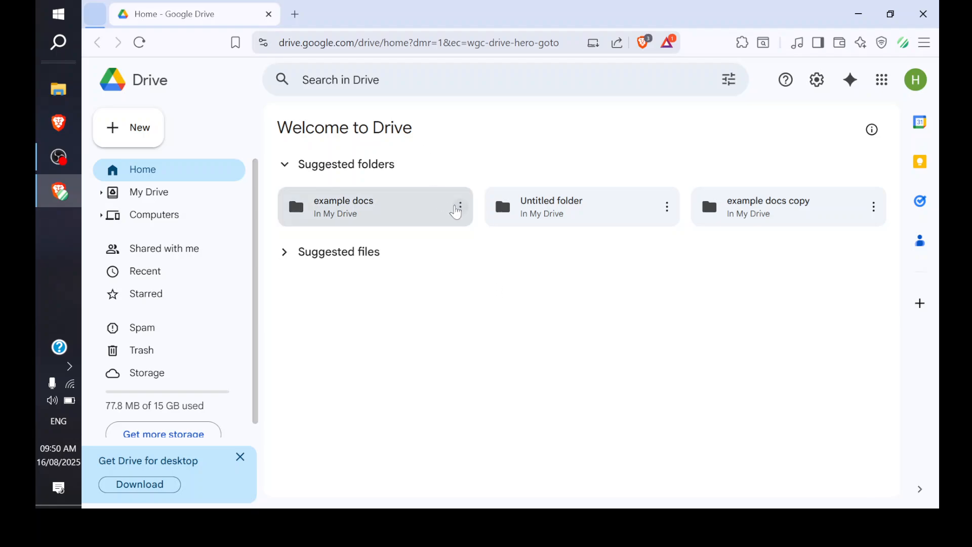
{"action": "left_click", "coordinate": [461, 208]}
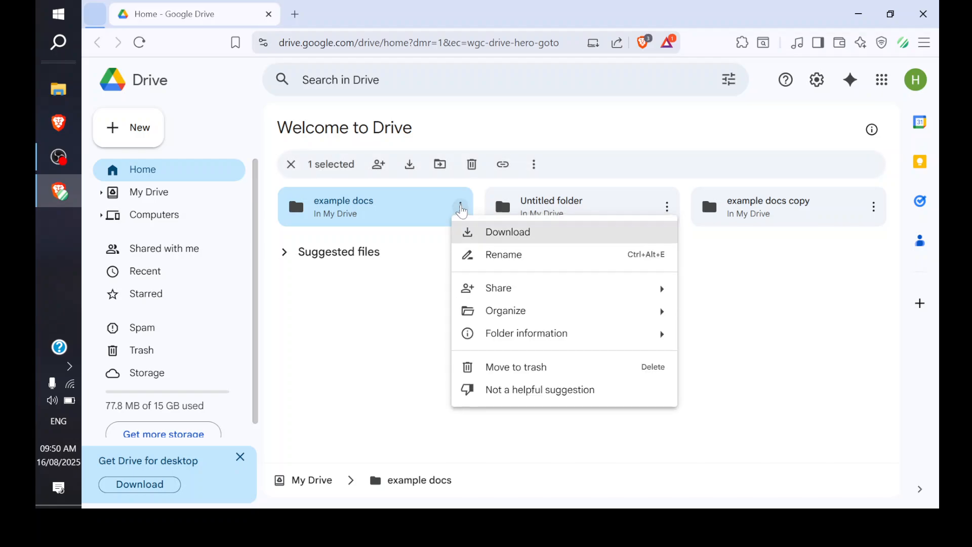
{"action": "mouse_move", "coordinate": [527, 288]}
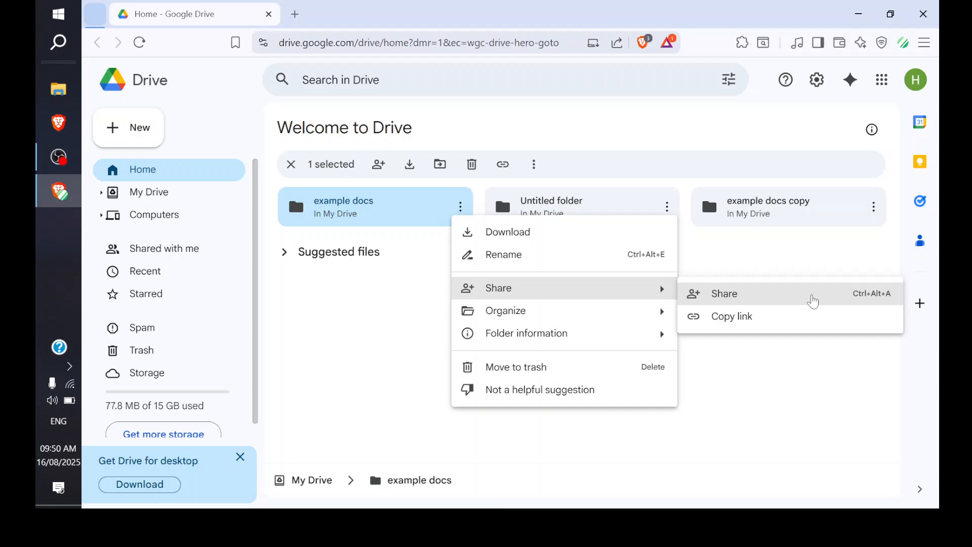
{"action": "left_click", "coordinate": [387, 331]}
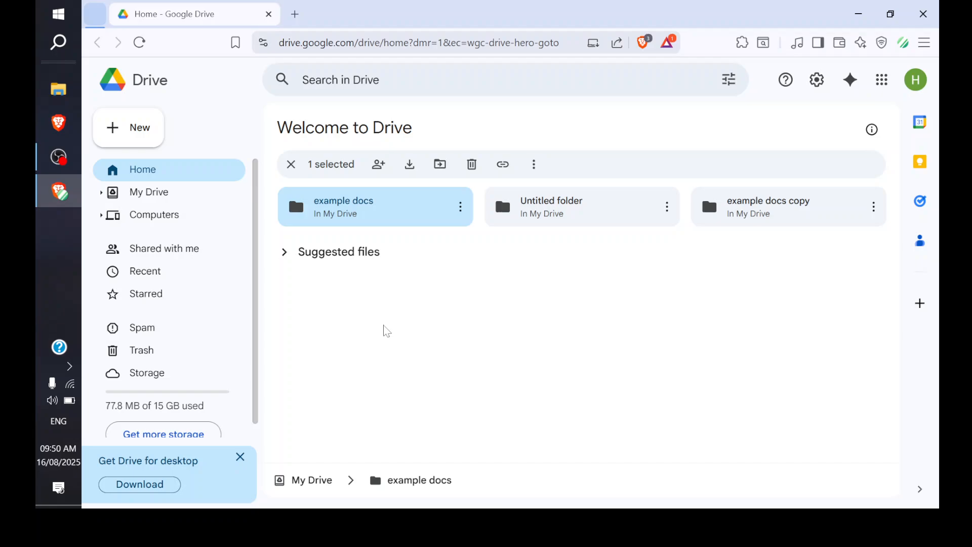
{"action": "left_click", "coordinate": [115, 136]}
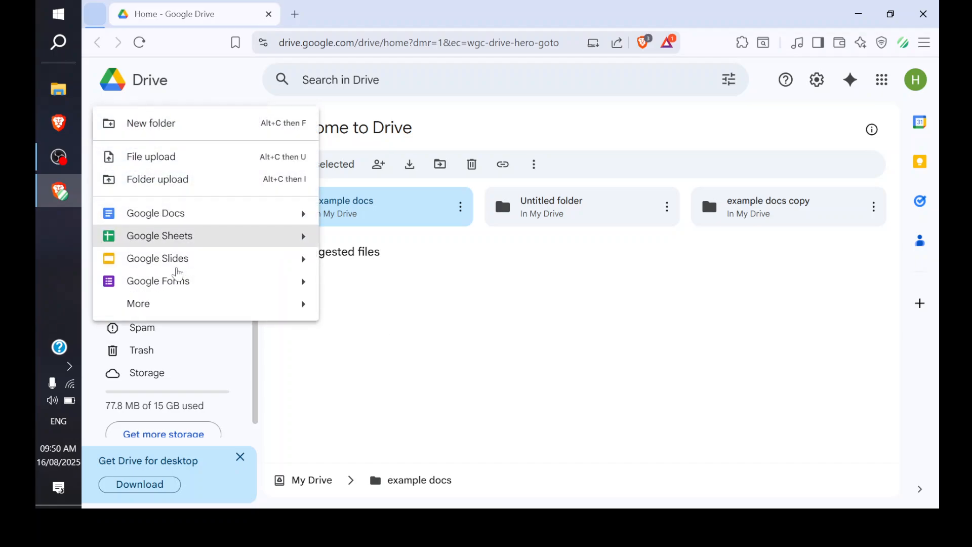
{"action": "left_click", "coordinate": [189, 289]}
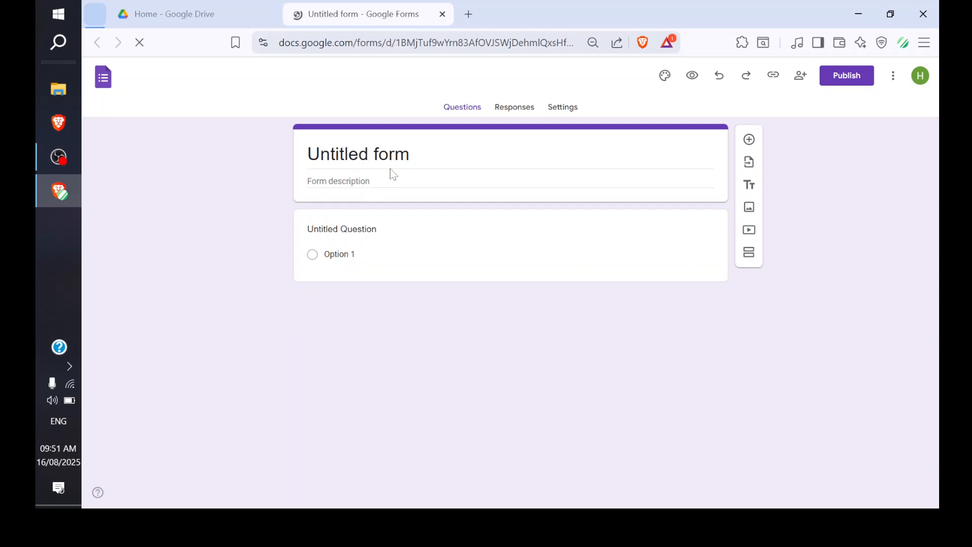
Replace the 'Untitled form' title with 'Password Protect'
{"action": "left_click", "coordinate": [419, 155]}
{"action": "key", "text": "BackSpace"}
{"action": "key", "text": "BackSpace"}
{"action": "key", "text": "BackSpace"}
{"action": "key", "text": "BackSpace"}
{"action": "key", "text": "BackSpace"}
{"action": "key", "text": "BackSpace"}
{"action": "key", "text": "BackSpace"}
{"action": "key", "text": "BackSpace"}
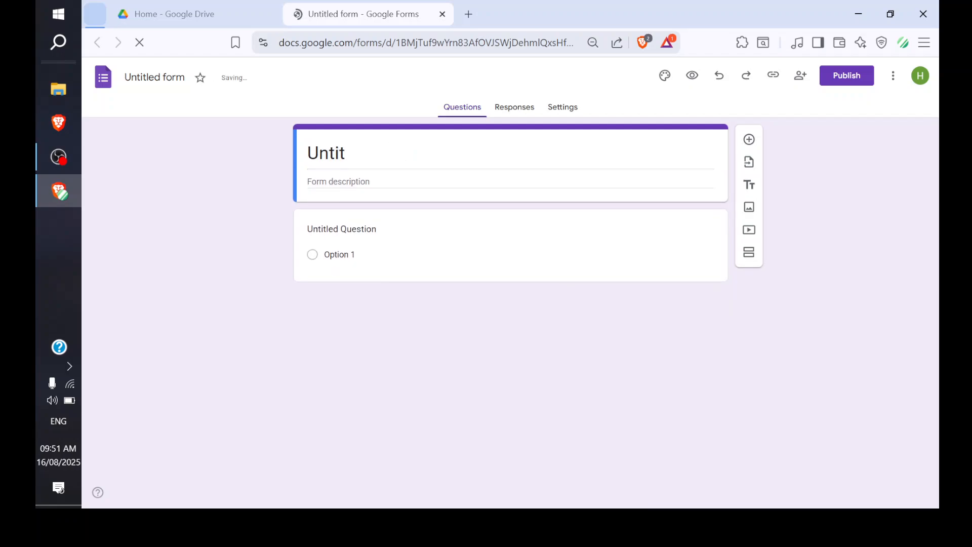
{"action": "left_click", "coordinate": [416, 156]}
{"action": "key", "text": "BackSpace"}
{"action": "key", "text": "BackSpace"}
{"action": "key", "text": "BackSpace"}
{"action": "key", "text": "BackSpace"}
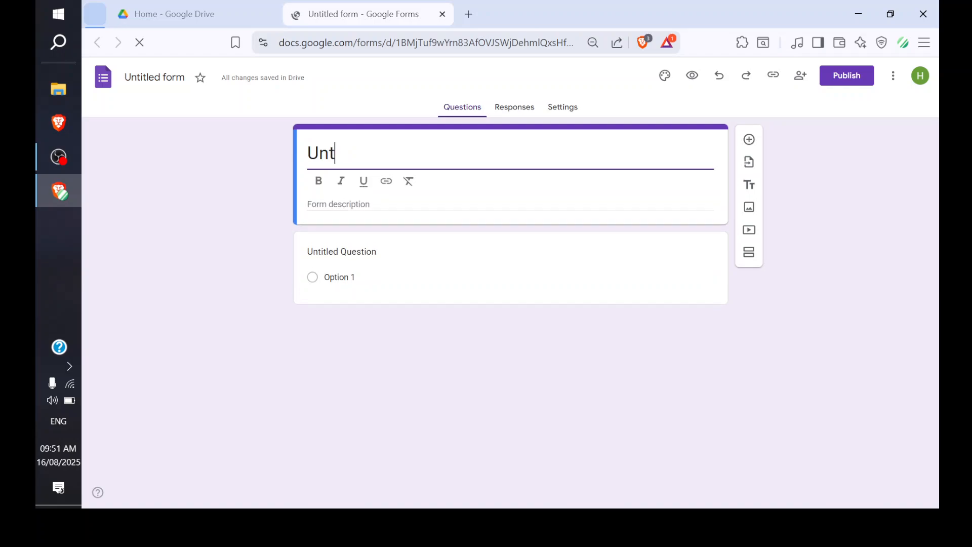
{"action": "key", "text": "BackSpace"}
{"action": "type", "text": "Pa"}
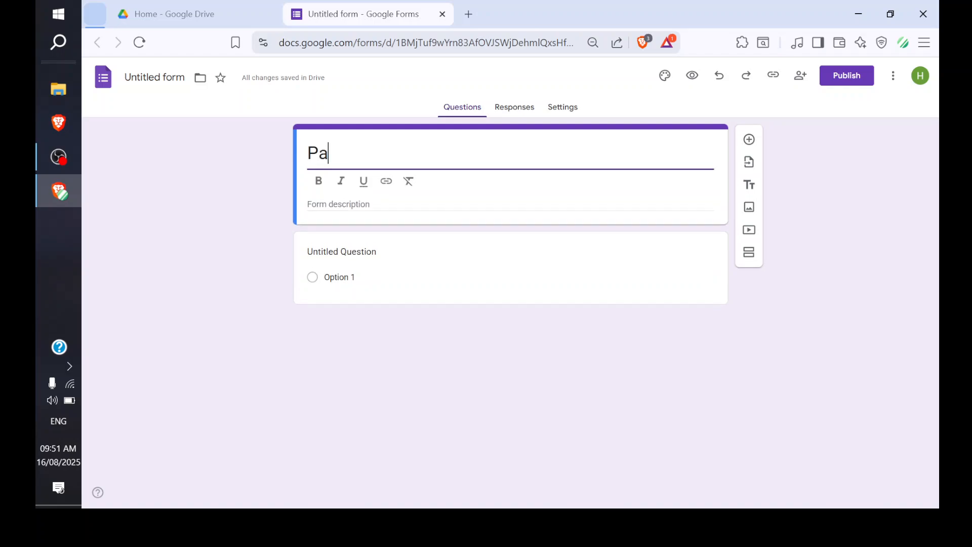
{"action": "type", "text": "ssword "}
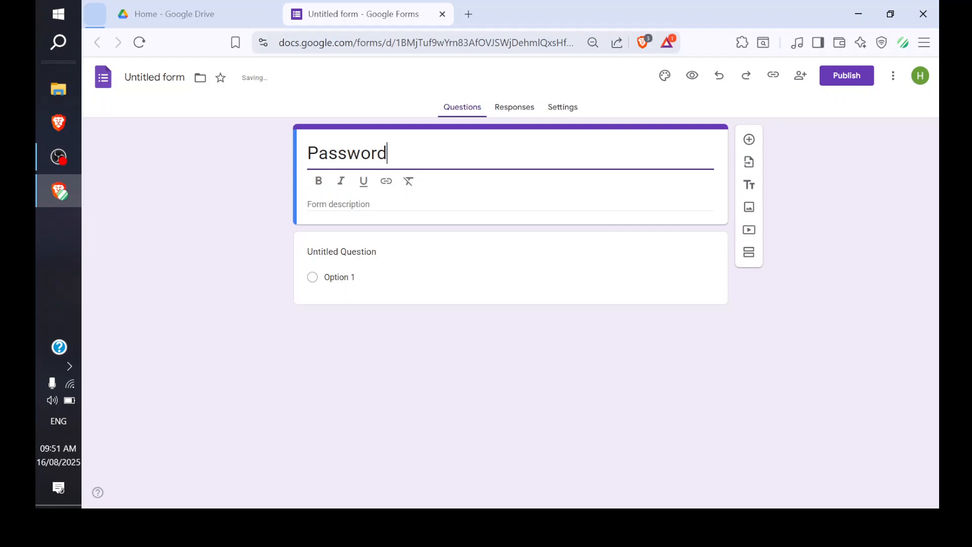
{"action": "type", "text": "Protect"}
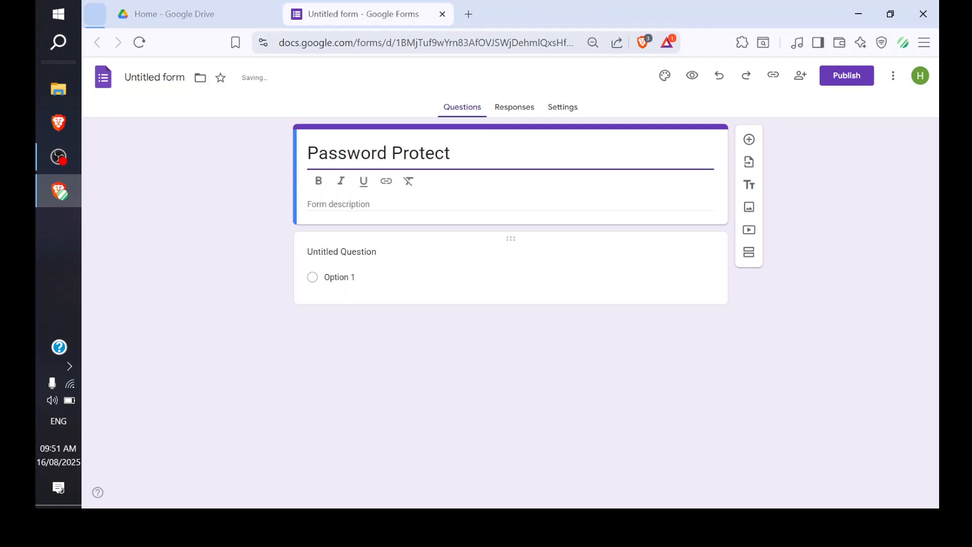
Make the first question a required Short answer asking 'What is the password?'
{"action": "left_click", "coordinate": [412, 274]}
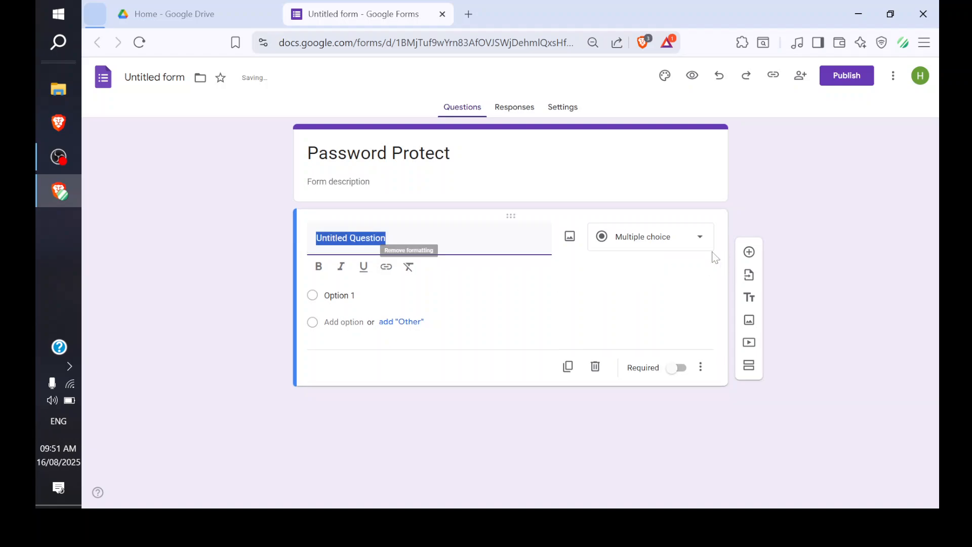
{"action": "left_click", "coordinate": [667, 245]}
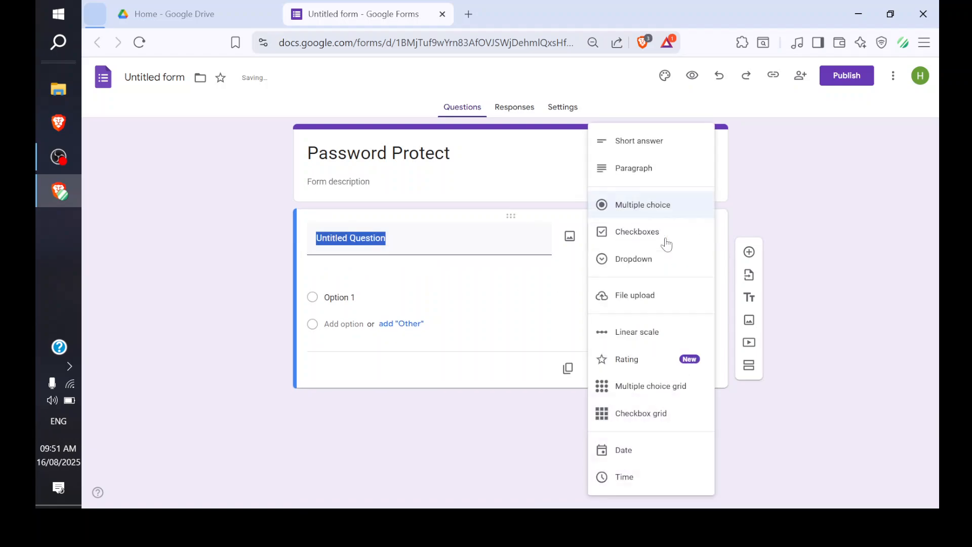
{"action": "left_click", "coordinate": [640, 144]}
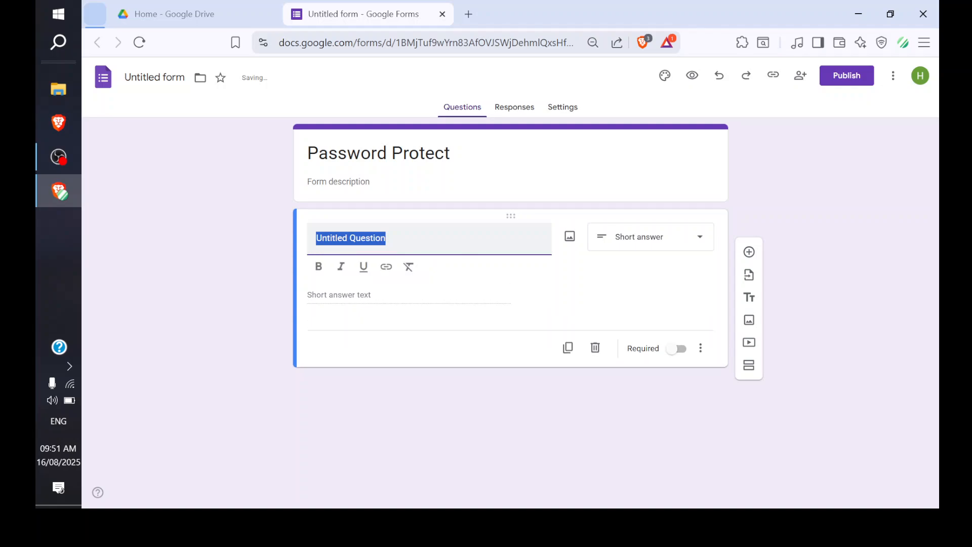
{"action": "key", "text": "BackSpace"}
{"action": "type", "text": "What "}
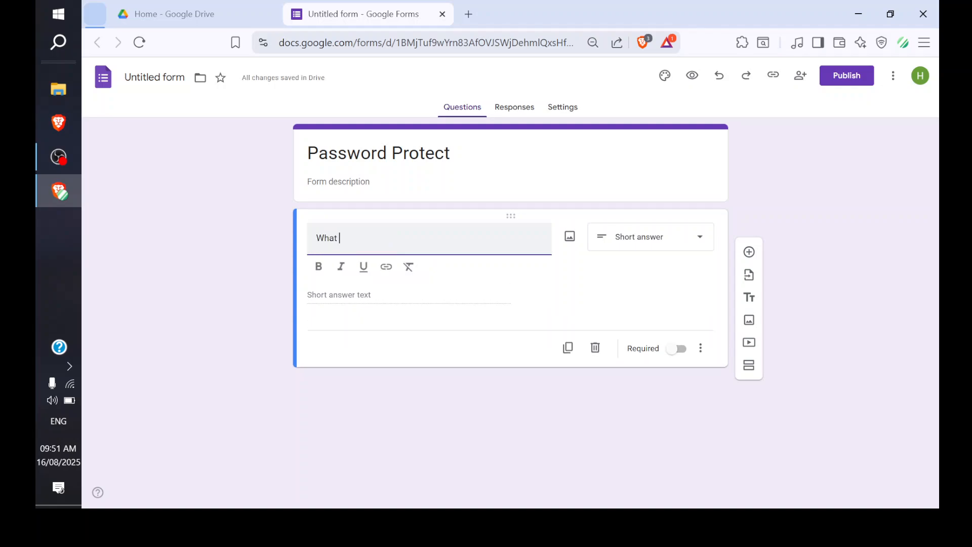
{"action": "type", "text": "is the password?"}
{"action": "left_click", "coordinate": [676, 349]}
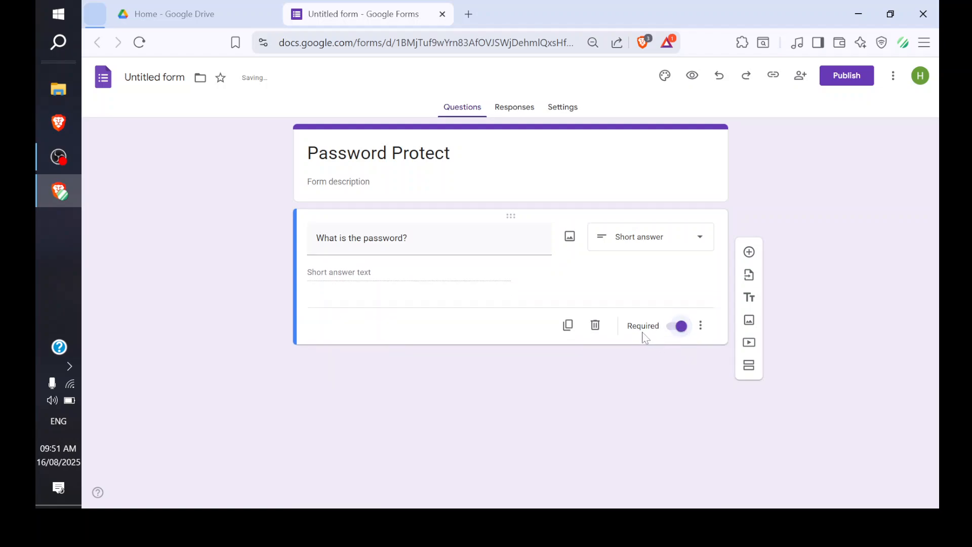
{"action": "left_click", "coordinate": [701, 326]}
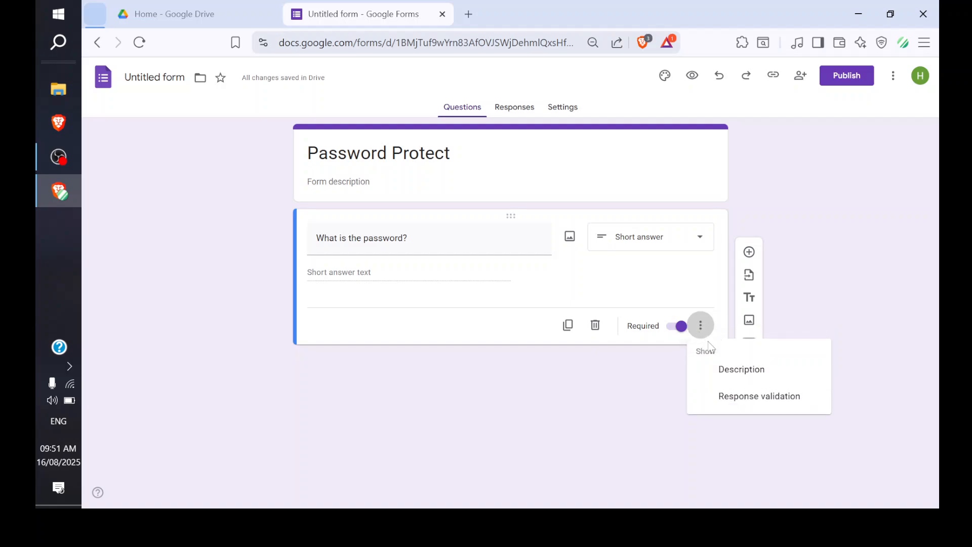
Add Text > Contains validation requiring the chosen password, with error text 'try again'
{"action": "left_click", "coordinate": [730, 400]}
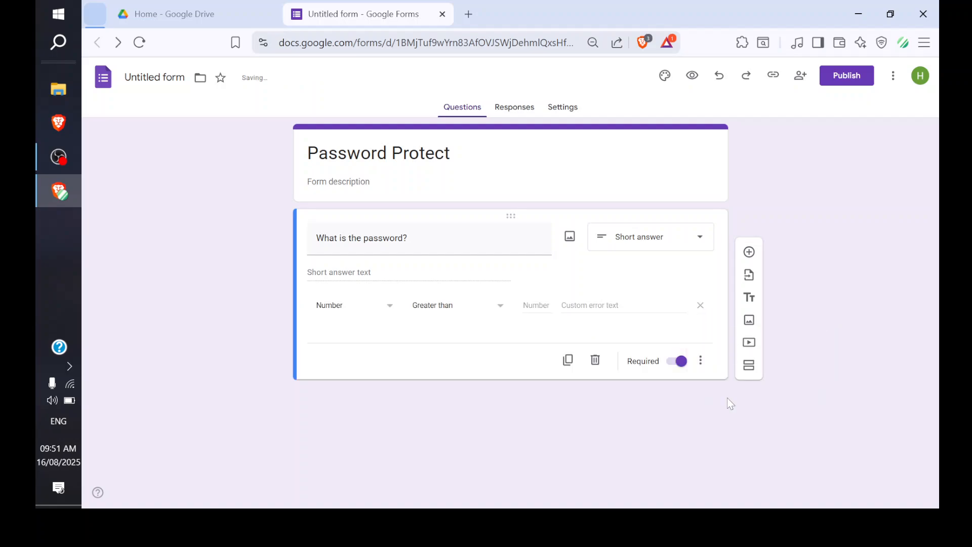
{"action": "left_click", "coordinate": [349, 310]}
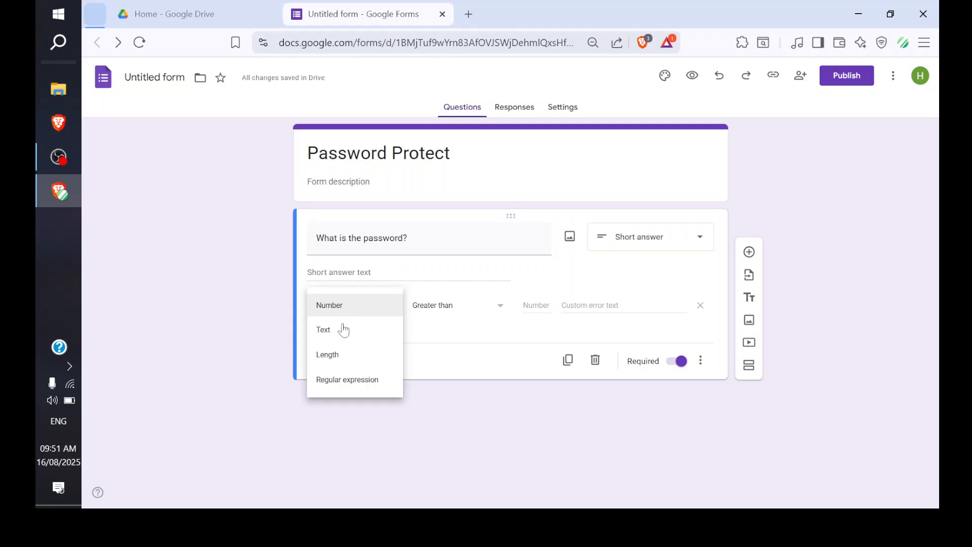
{"action": "left_click", "coordinate": [337, 332]}
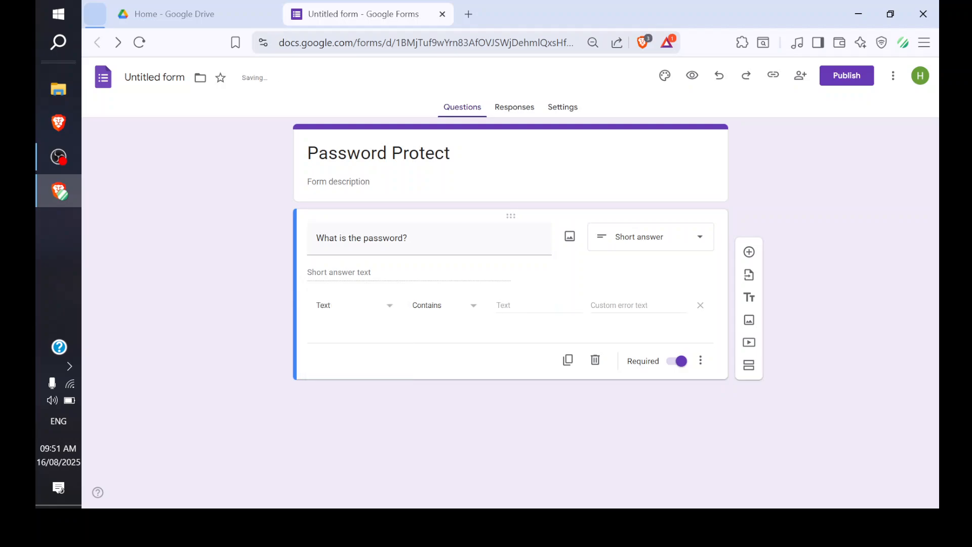
{"action": "left_click", "coordinate": [513, 306]}
{"action": "type", "text": "p"}
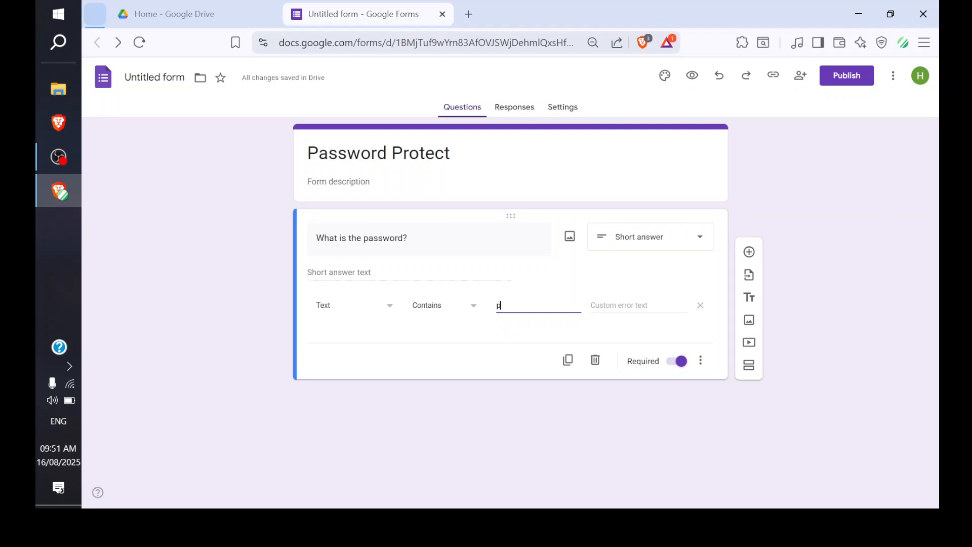
{"action": "type", "text": "ass123"}
{"action": "left_click", "coordinate": [621, 314]}
{"action": "type", "text": "try again"}
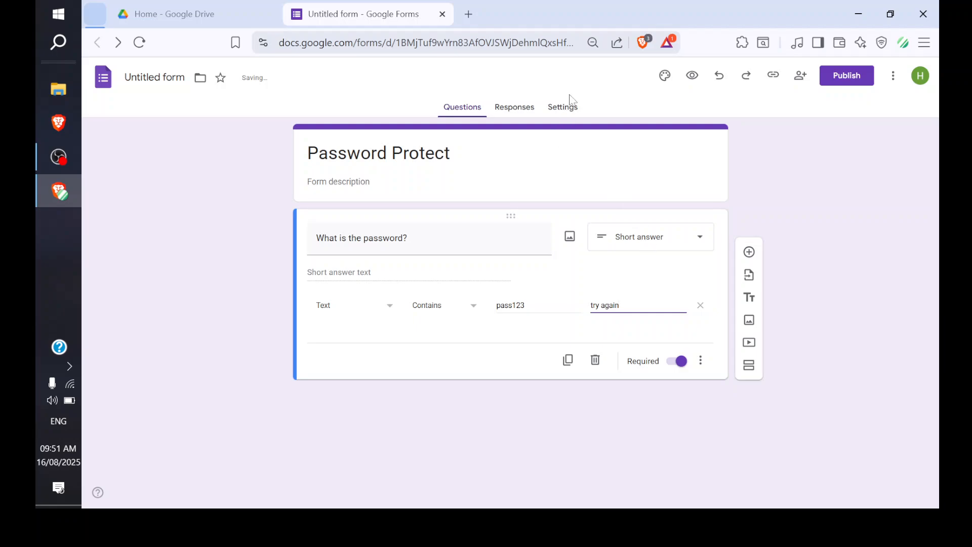
In Presentation settings, type the confirmation message 'Your file is here'
{"action": "left_click", "coordinate": [557, 107]}
{"action": "scroll", "coordinate": [606, 334], "scroll_direction": "down", "scroll_amount": 2}
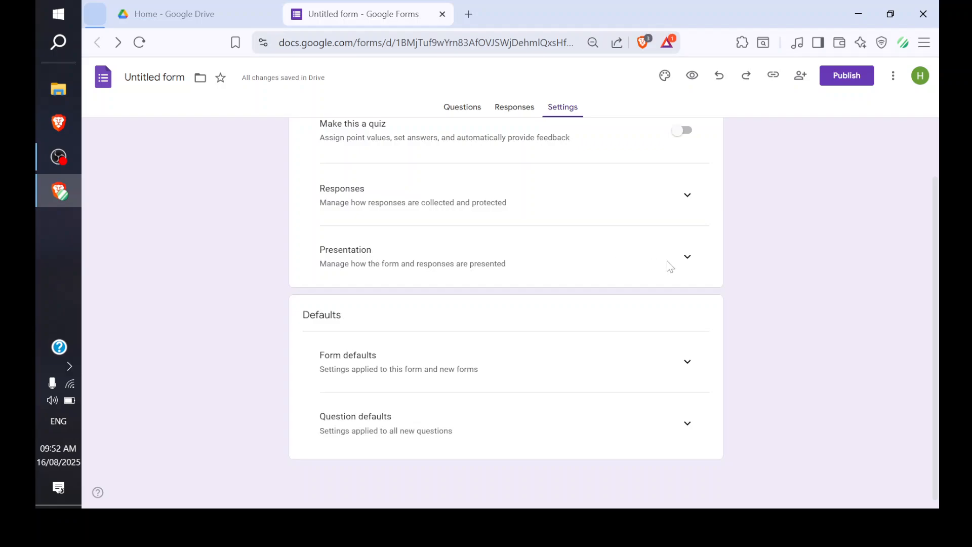
{"action": "left_click", "coordinate": [688, 258]}
{"action": "scroll", "coordinate": [537, 322], "scroll_direction": "down", "scroll_amount": 3}
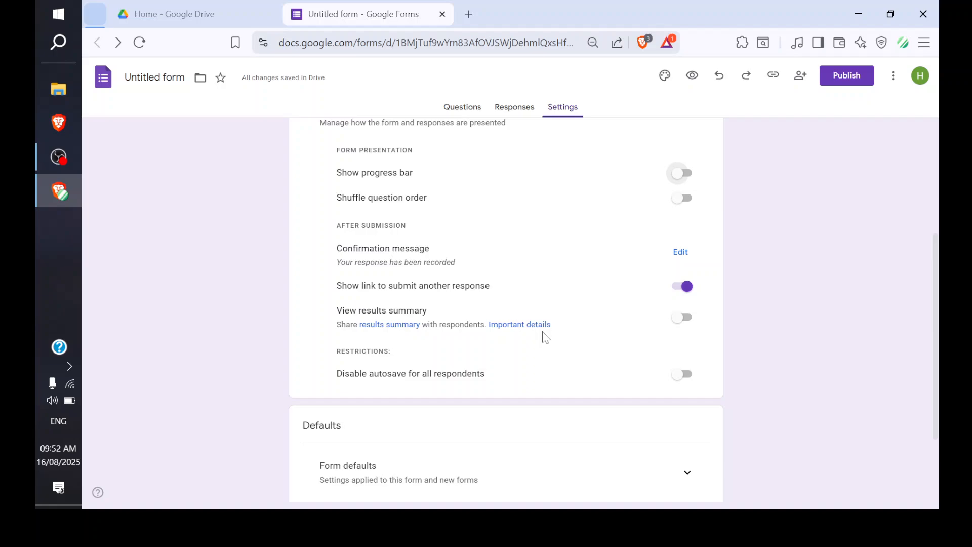
{"action": "scroll", "coordinate": [543, 336], "scroll_direction": "up", "scroll_amount": 2}
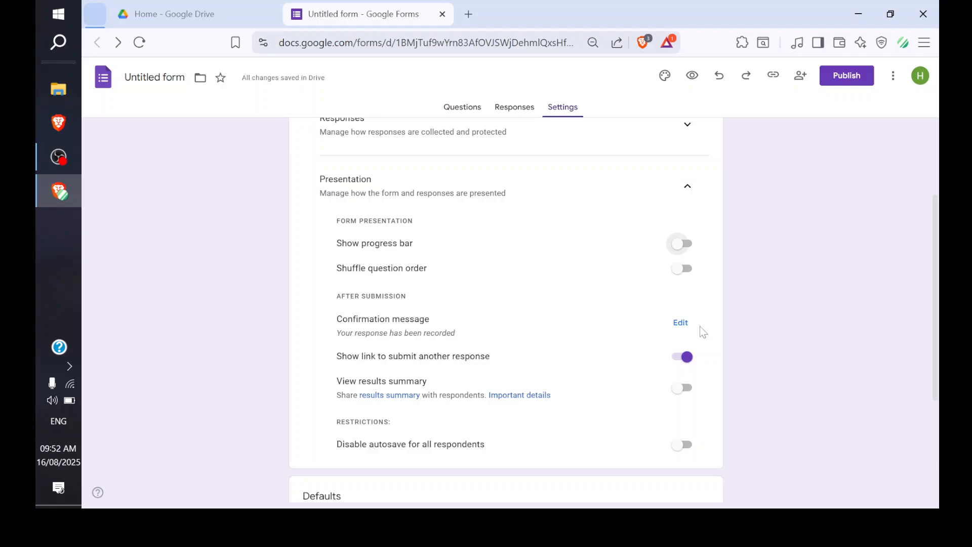
{"action": "left_click", "coordinate": [682, 324]}
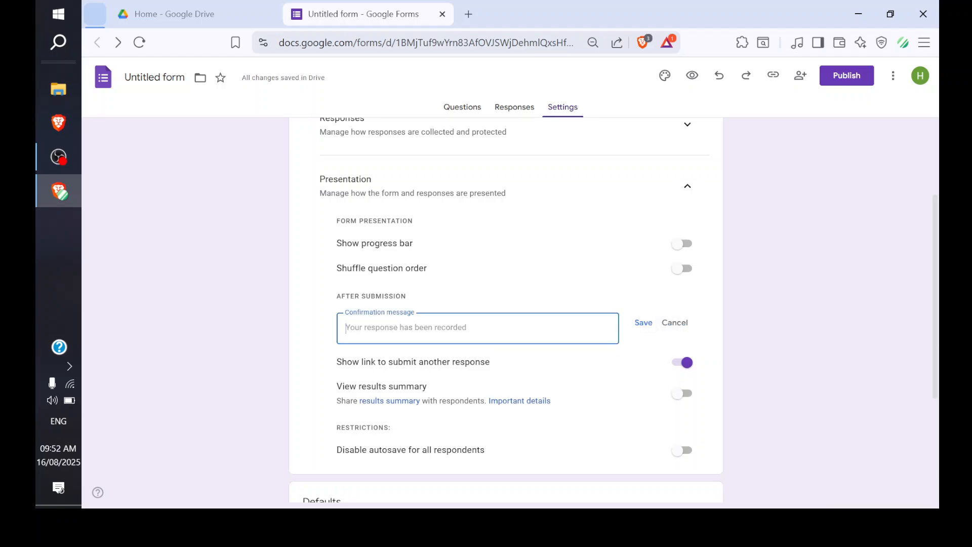
{"action": "type", "text": "Your"}
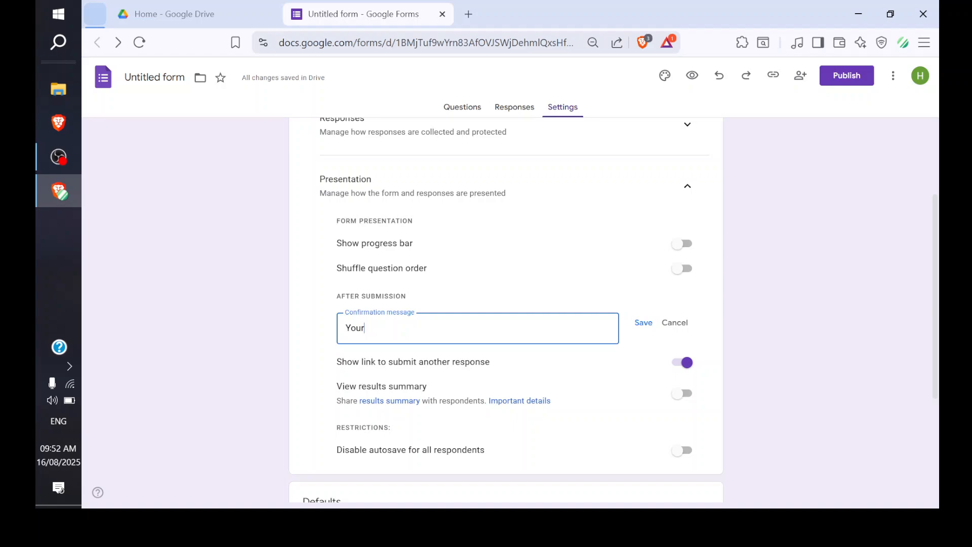
{"action": "type", "text": " file is here"}
Copy the example docs folder's link in Google Drive and return to the form
{"action": "left_click", "coordinate": [218, 6]}
{"action": "left_click", "coordinate": [461, 207]}
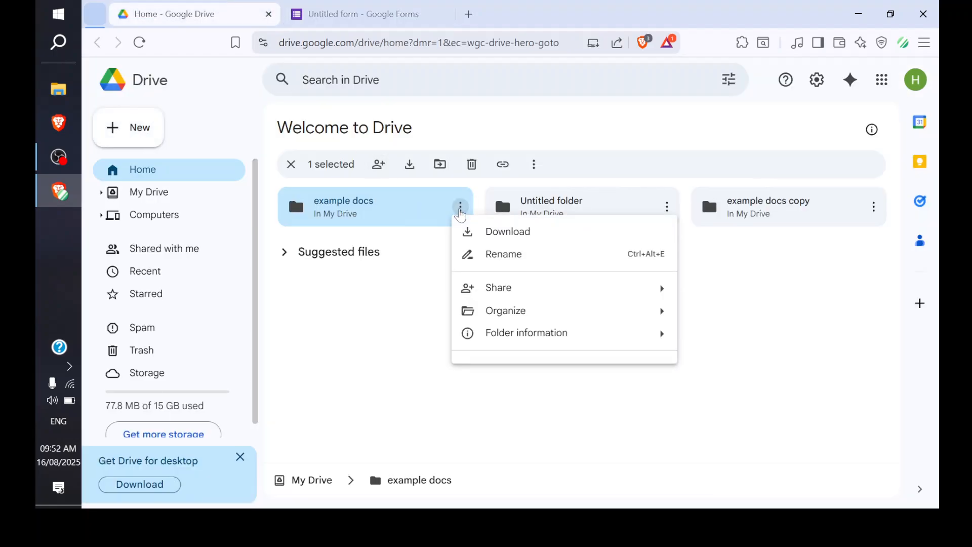
{"action": "mouse_move", "coordinate": [516, 297]}
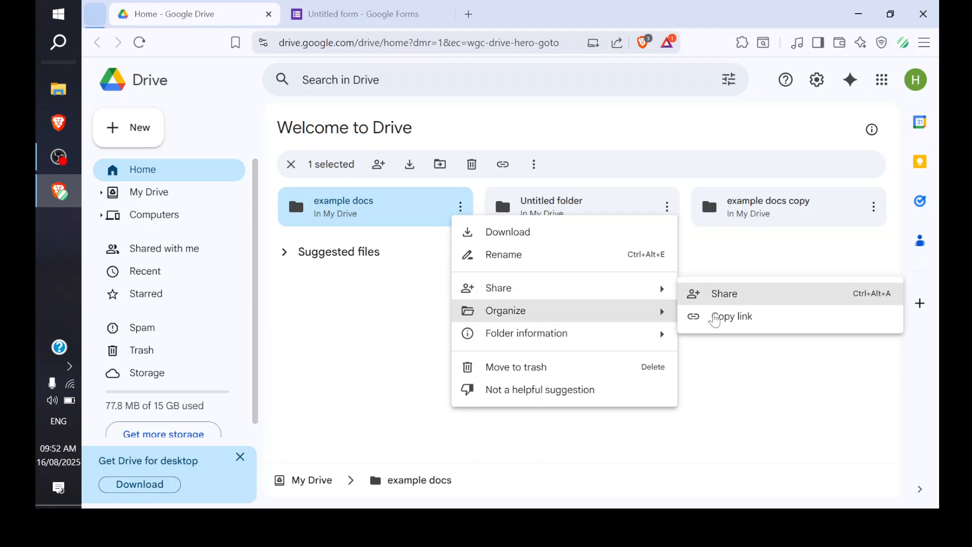
{"action": "left_click", "coordinate": [719, 318]}
{"action": "left_click", "coordinate": [363, 14]}
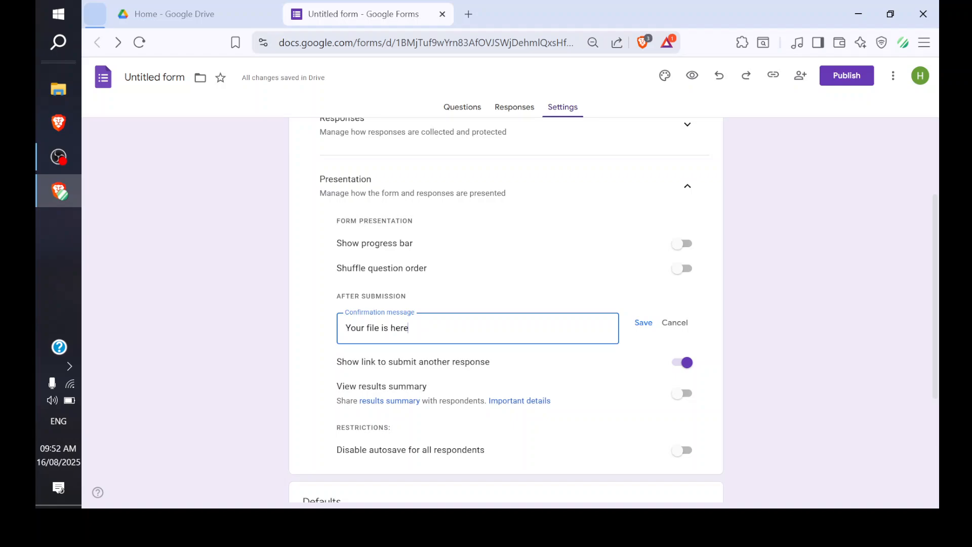
Paste the Drive folder link on a new line below 'Your file is here' and save
{"action": "key", "text": "Return"}
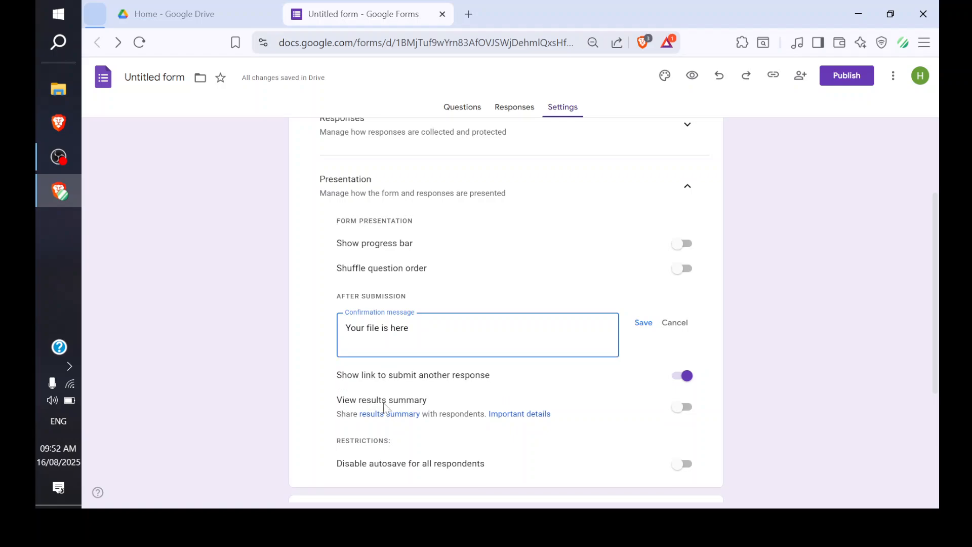
{"action": "right_click", "coordinate": [358, 348]}
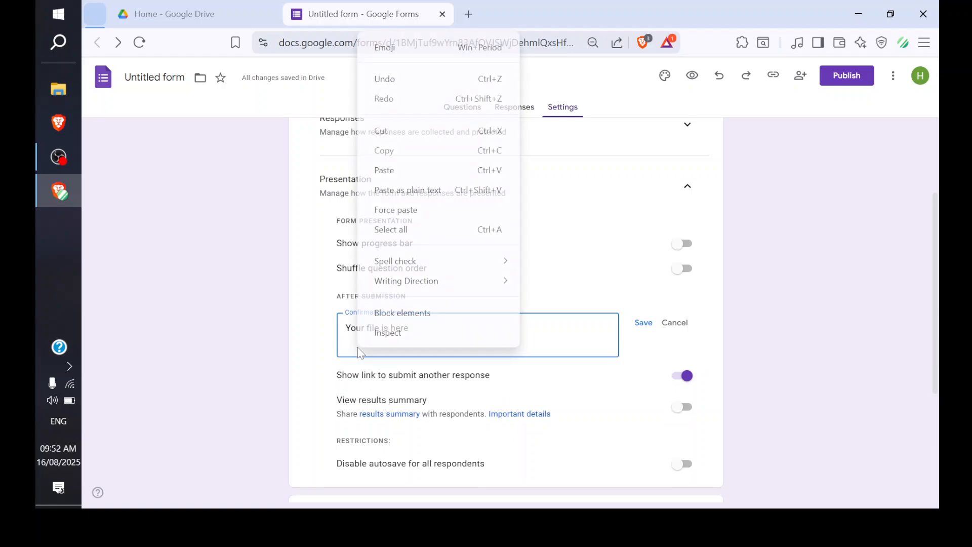
{"action": "left_click", "coordinate": [392, 171]}
{"action": "left_click", "coordinate": [645, 324]}
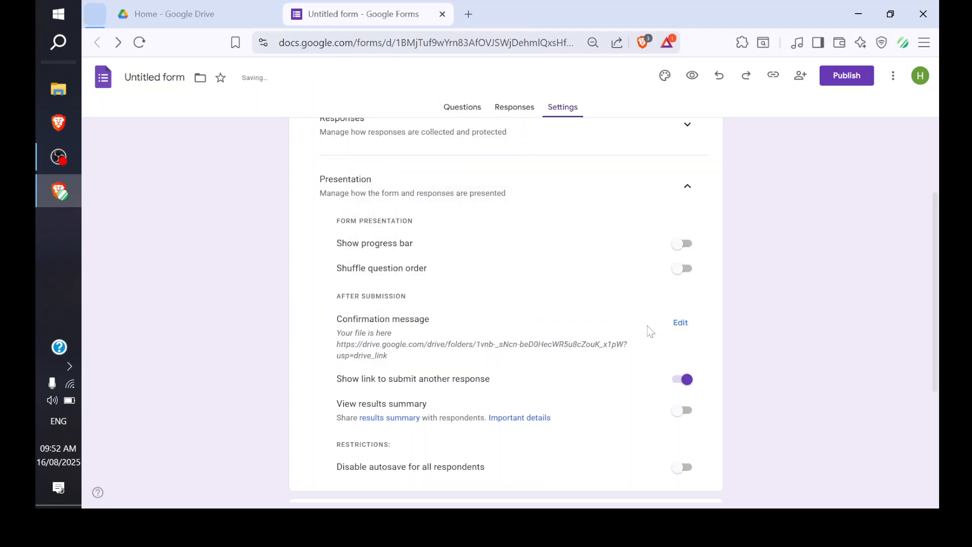
{"action": "scroll", "coordinate": [582, 324], "scroll_direction": "up", "scroll_amount": 3}
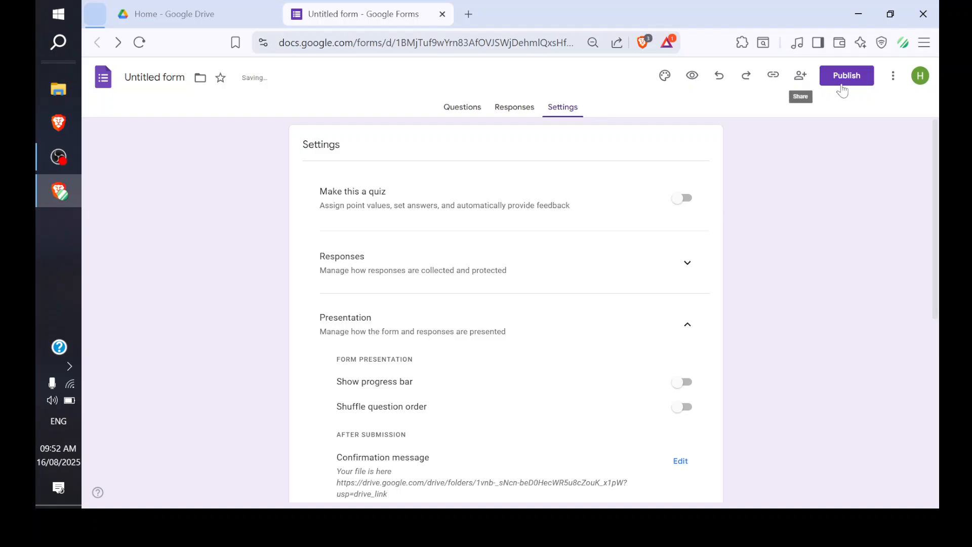
Publish the Password Protect form and copy its responder link
{"action": "left_click", "coordinate": [858, 87]}
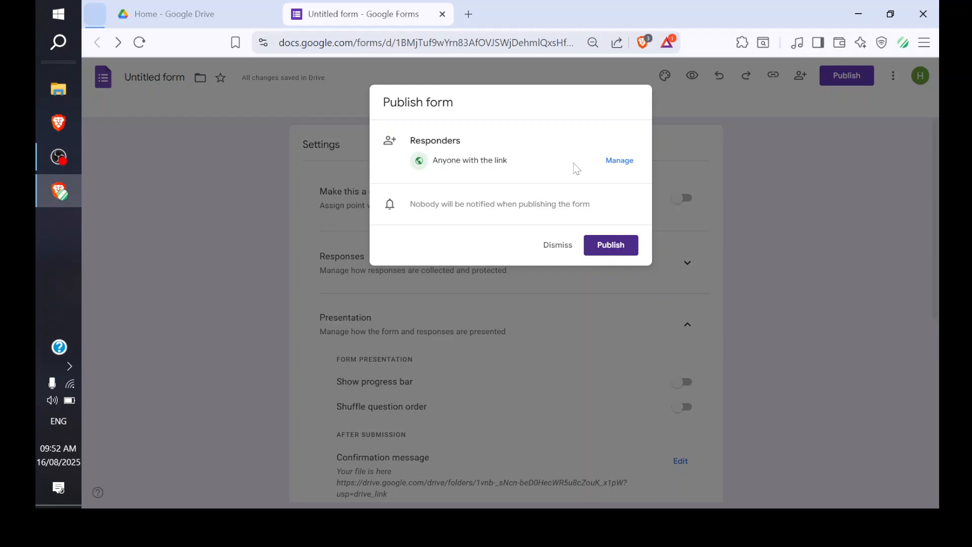
{"action": "left_click", "coordinate": [615, 246]}
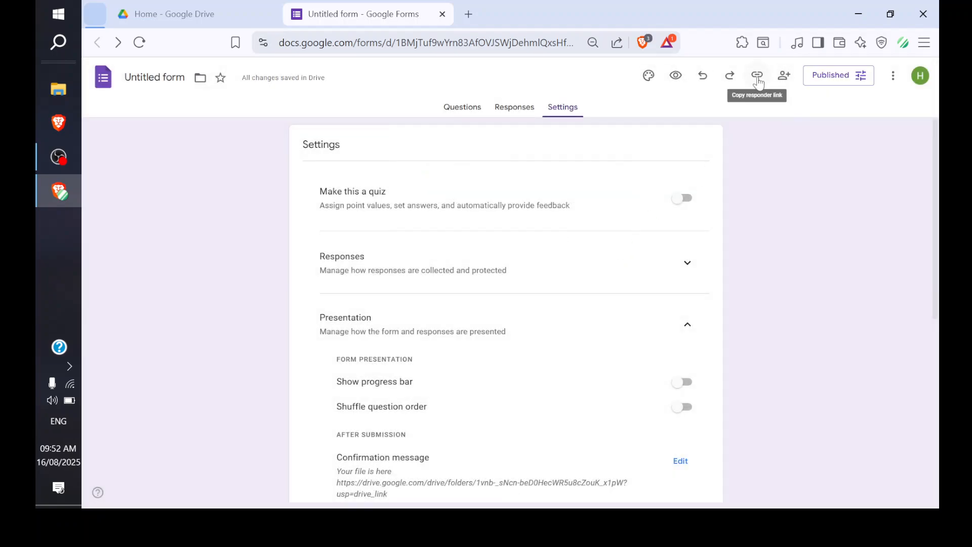
{"action": "left_click", "coordinate": [758, 79]}
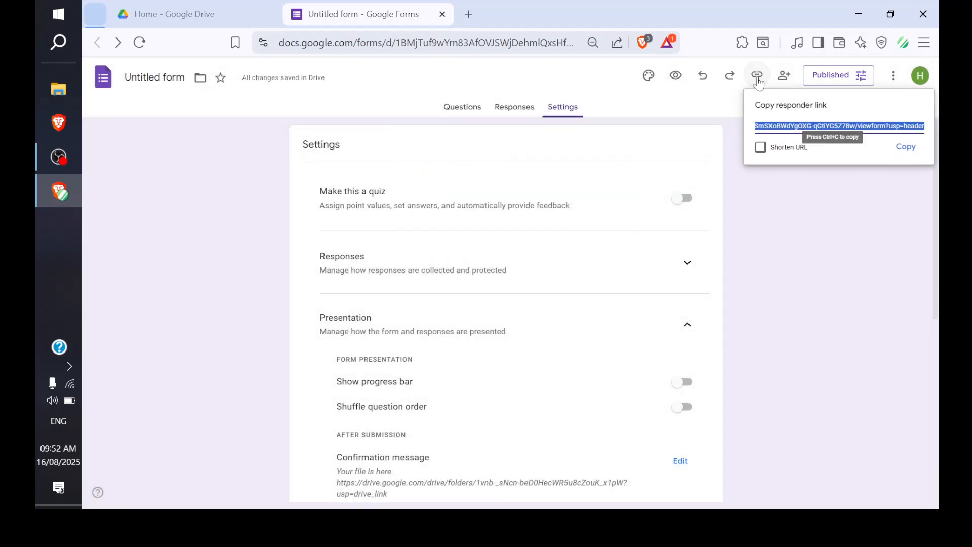
{"action": "left_click", "coordinate": [900, 150]}
Load the published form in a new tab using the copied responder link
{"action": "left_click", "coordinate": [470, 15]}
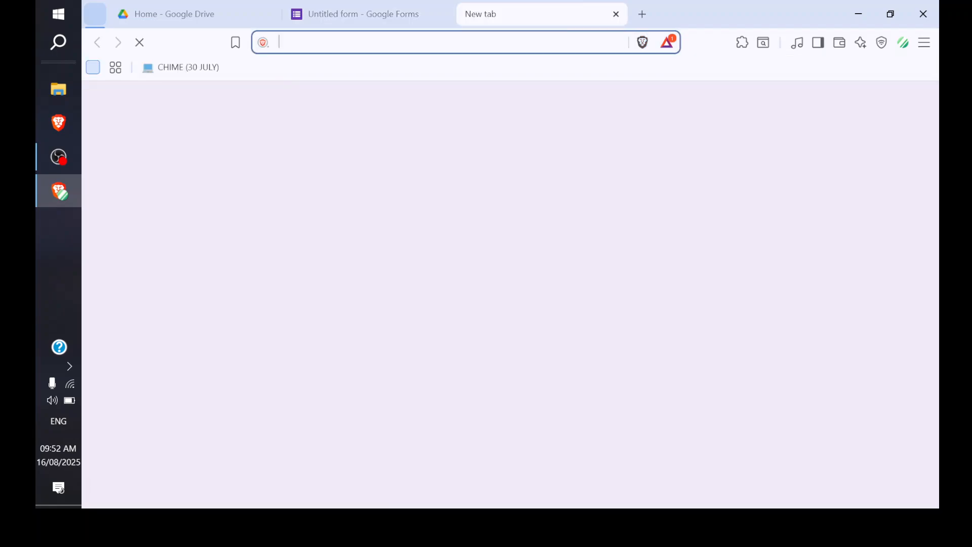
{"action": "right_click", "coordinate": [463, 46]}
{"action": "left_click", "coordinate": [527, 170]}
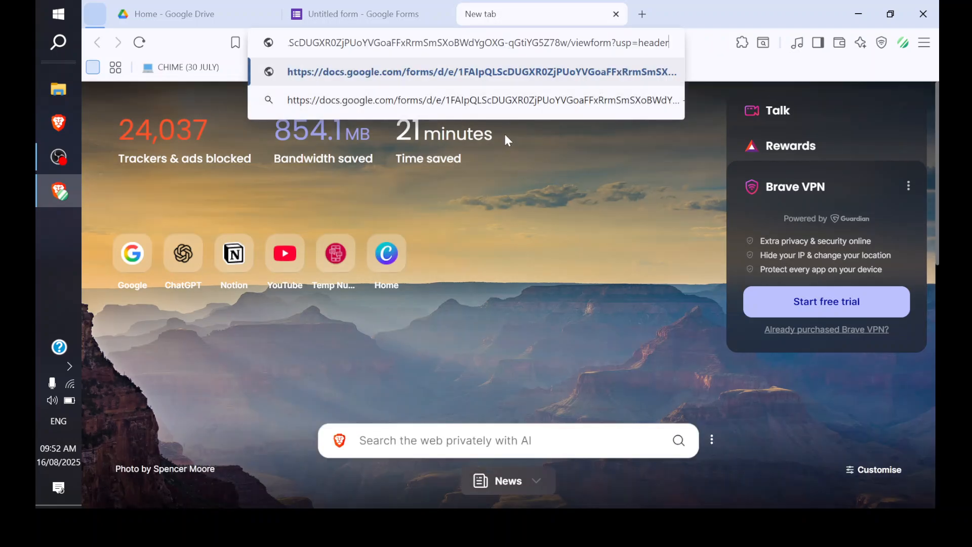
{"action": "key", "text": "Return"}
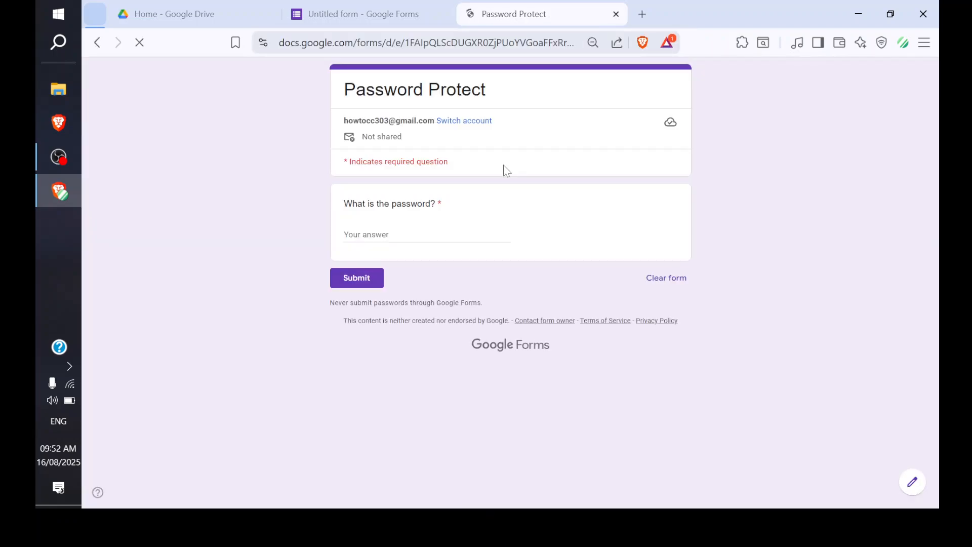
Submit the correct password and follow the Drive folder link in the confirmation
{"action": "left_click", "coordinate": [405, 237]}
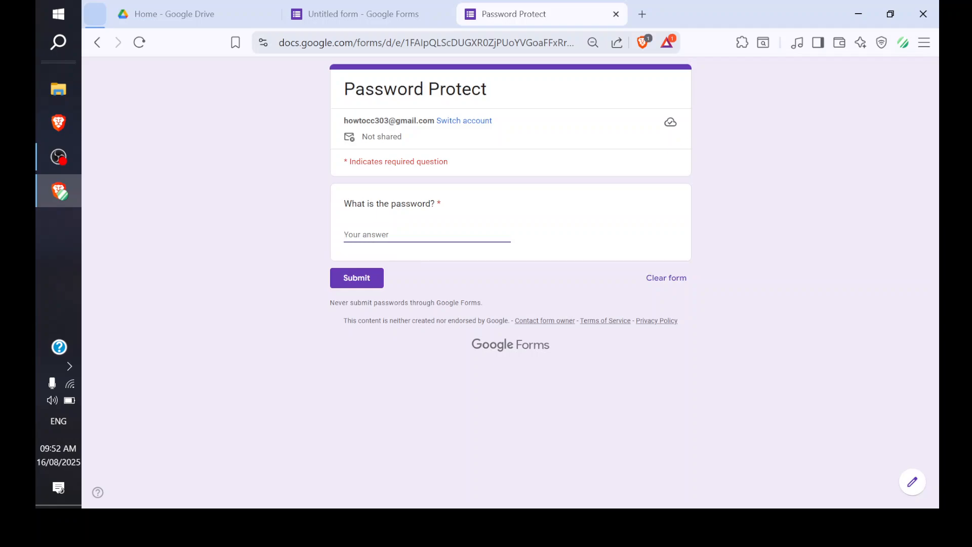
{"action": "type", "text": "pass123"}
{"action": "left_click", "coordinate": [346, 281]}
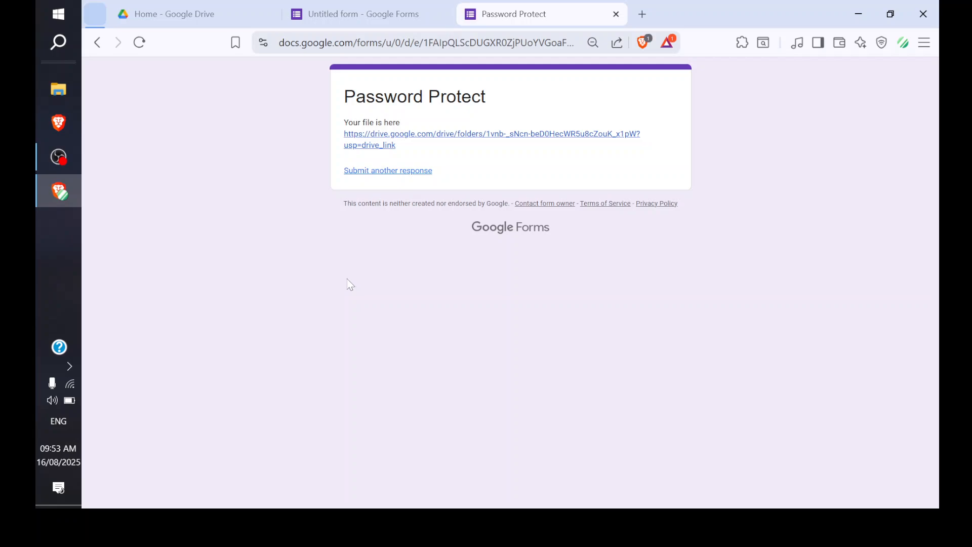
{"action": "left_click", "coordinate": [424, 136]}
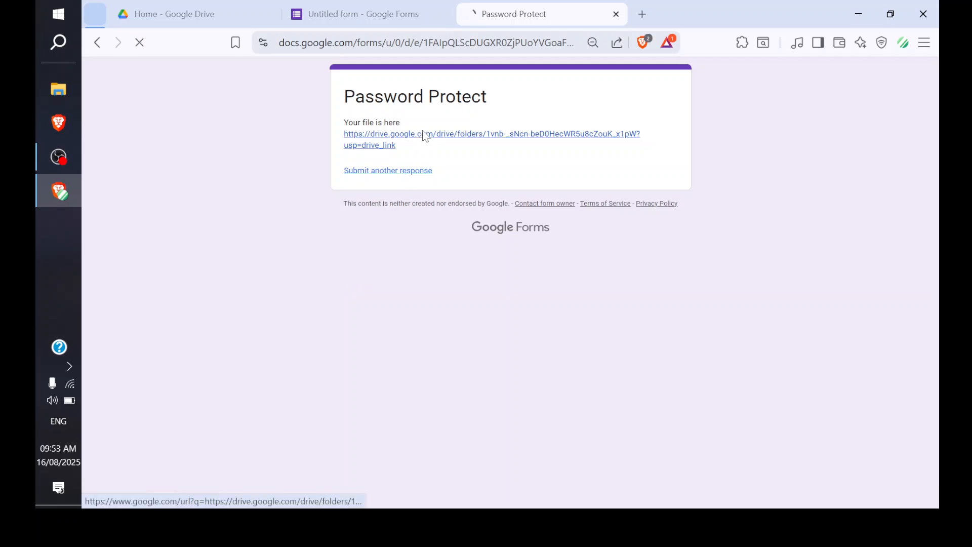